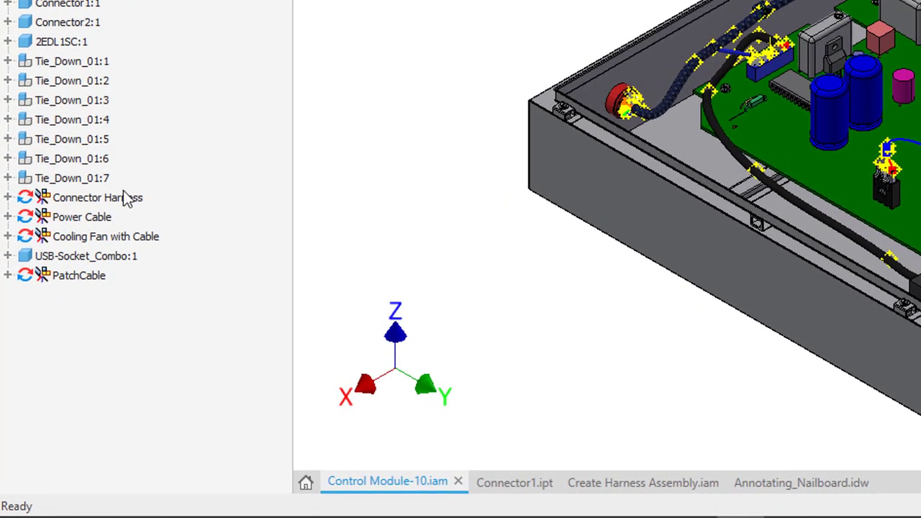
Expand the Connector Harness's Wires, Segments and Virtual Parts > Looms folders and select Segment1
left_click(7, 197)
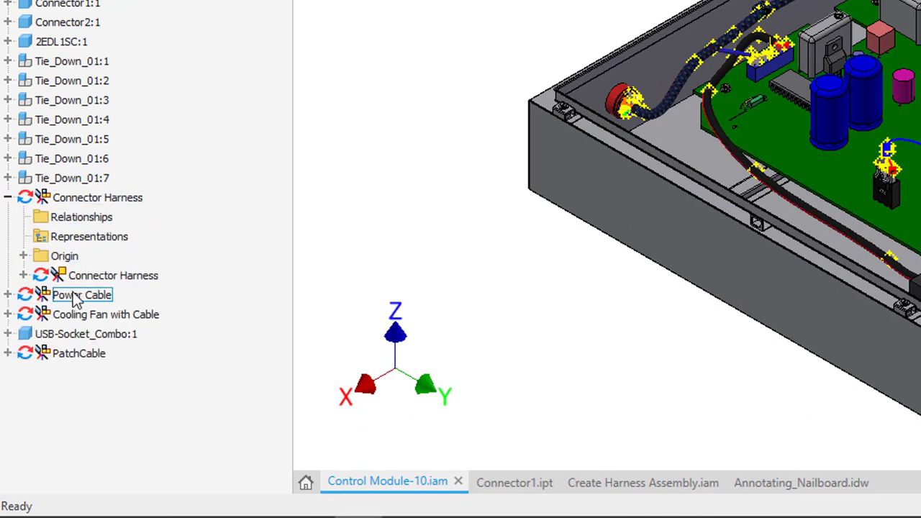
left_click(23, 276)
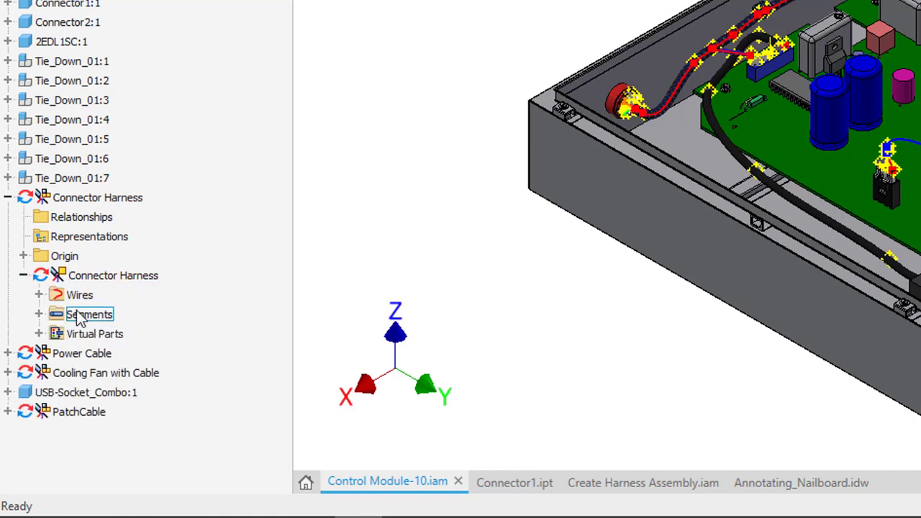
left_click(39, 295)
scroll(205, 200, "down", 2)
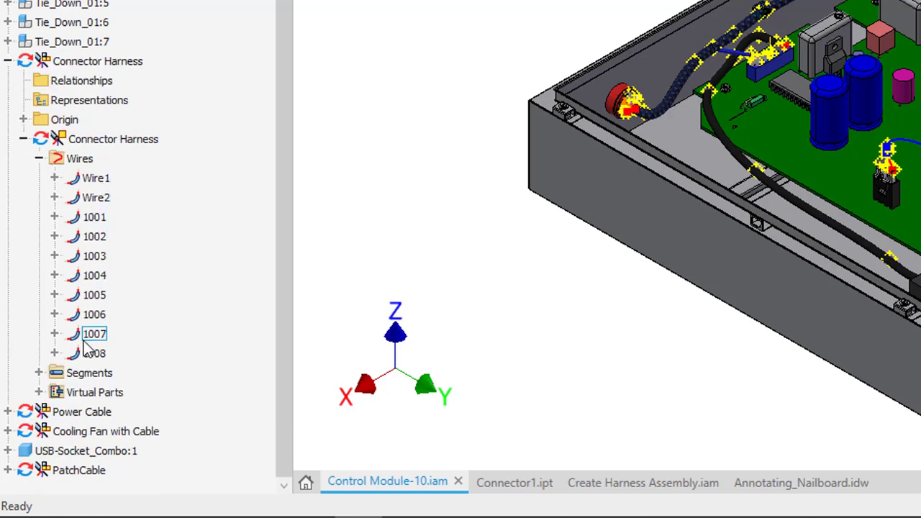
left_click(39, 373)
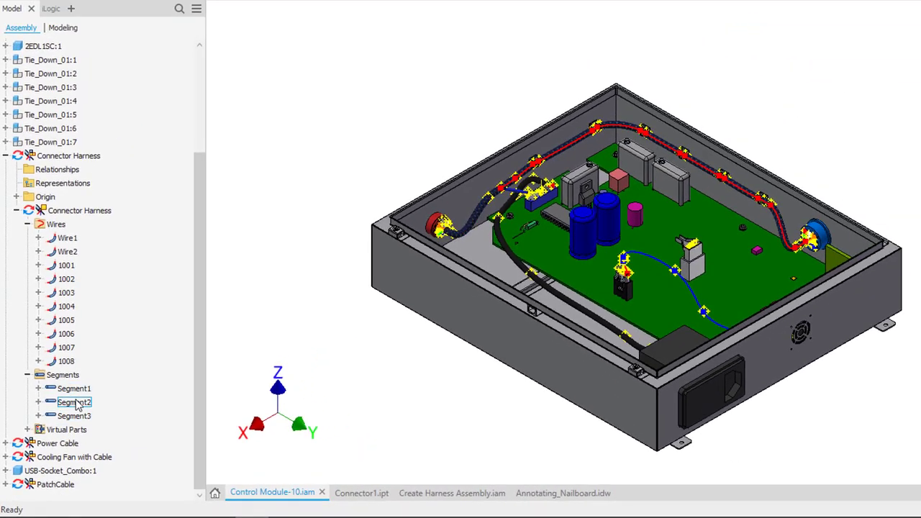
left_click(28, 430)
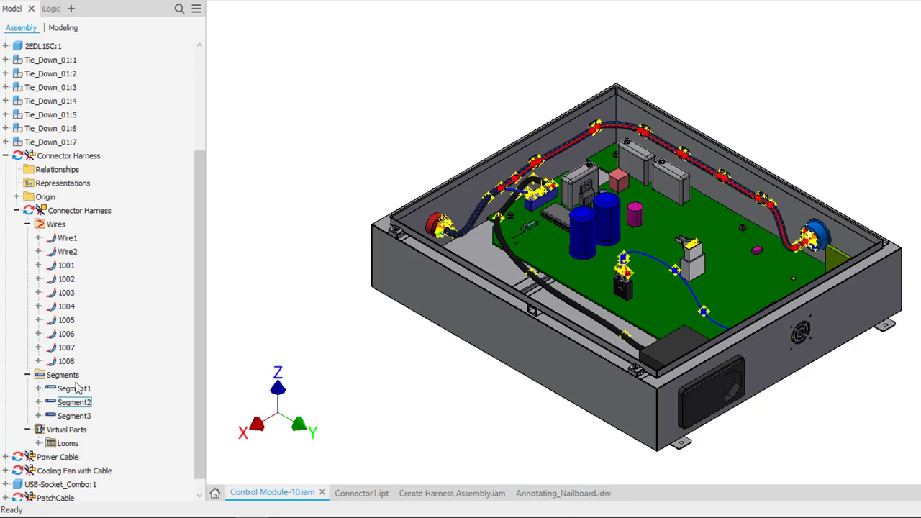
left_click(38, 443)
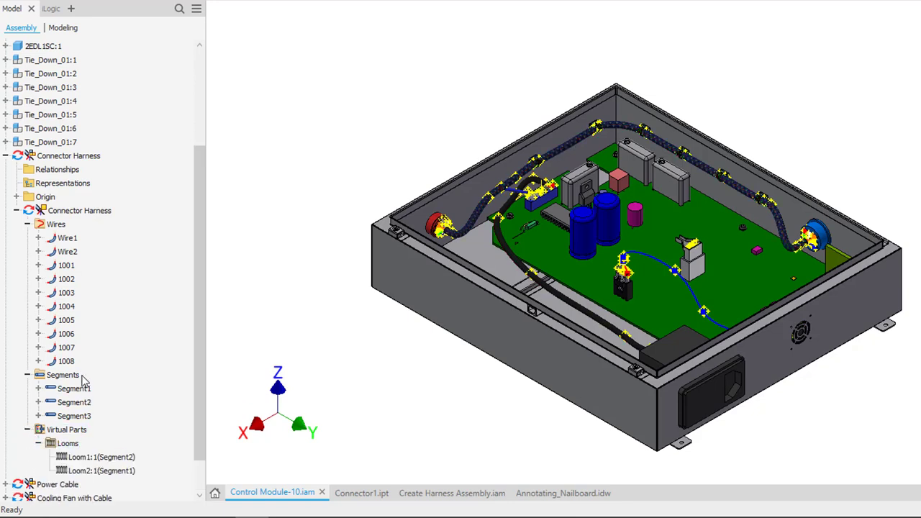
left_click(79, 388)
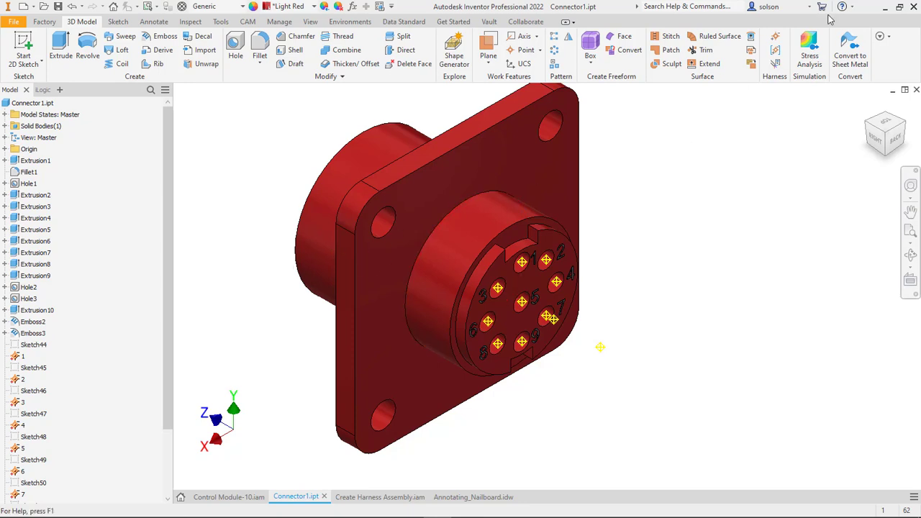
Open Harness Part Properties for the connector part
left_click(777, 66)
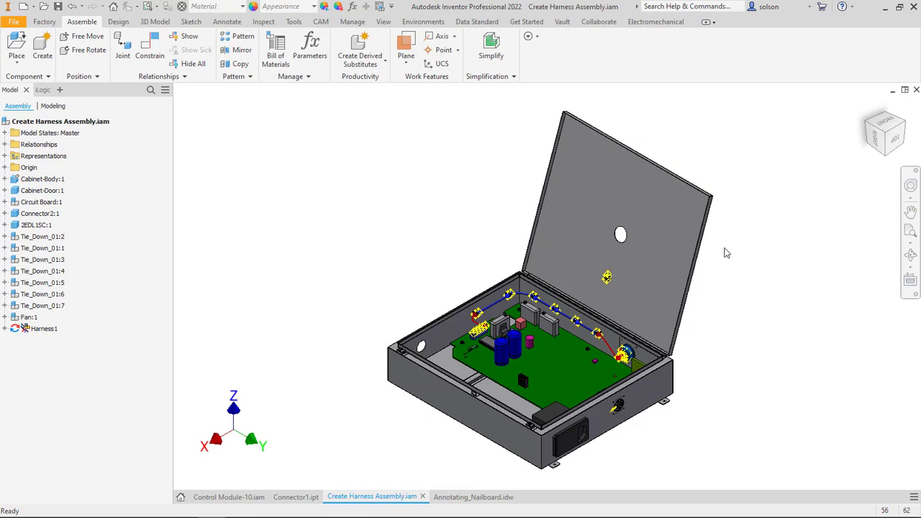
Zoom to the blue connector and activate Harness1 for editing in Cable and Harness
middle_click_drag(725, 253, 709, 226)
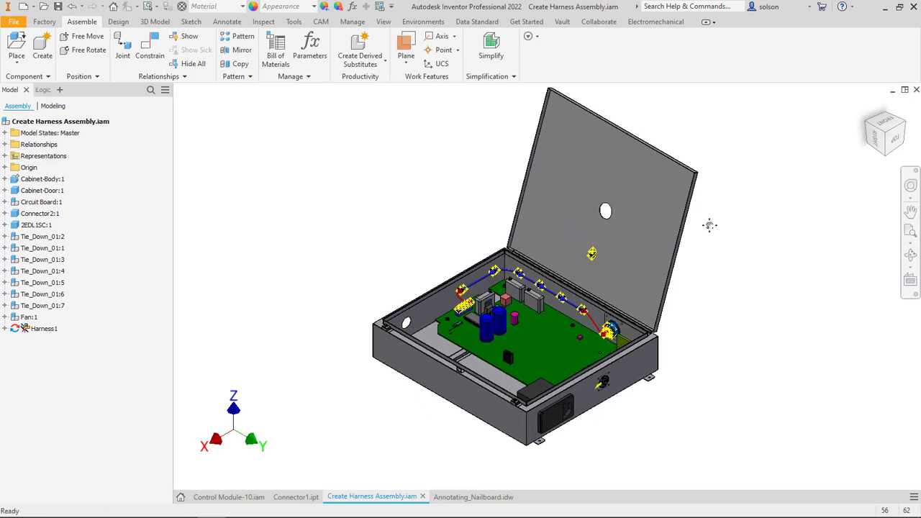
scroll(660, 344, "down", 3)
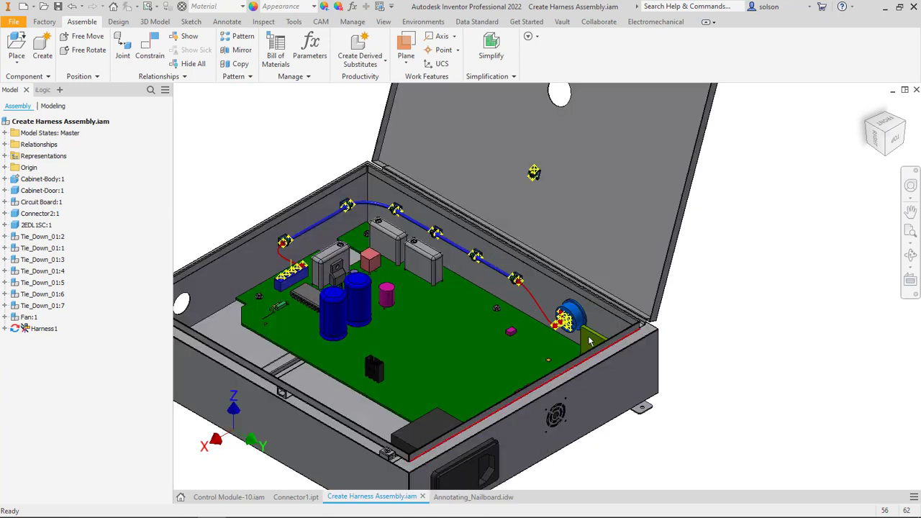
scroll(576, 333, "down", 3)
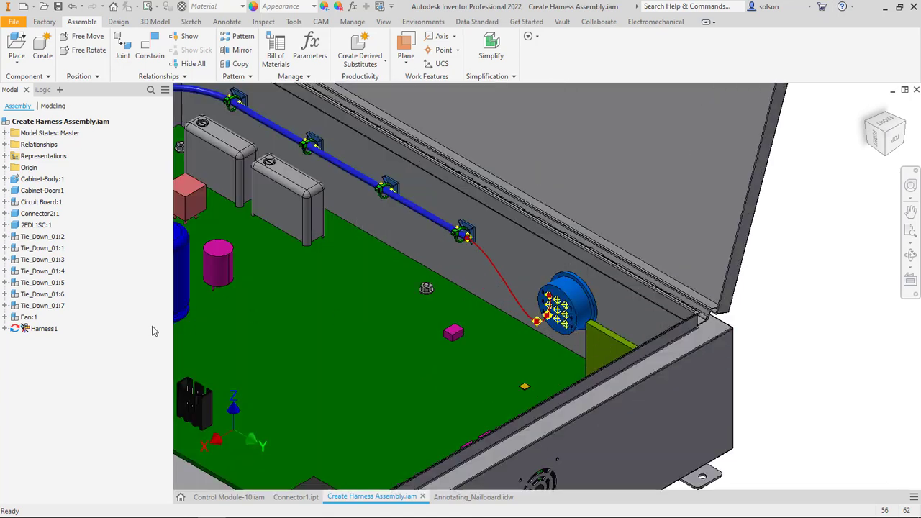
double_click(43, 329)
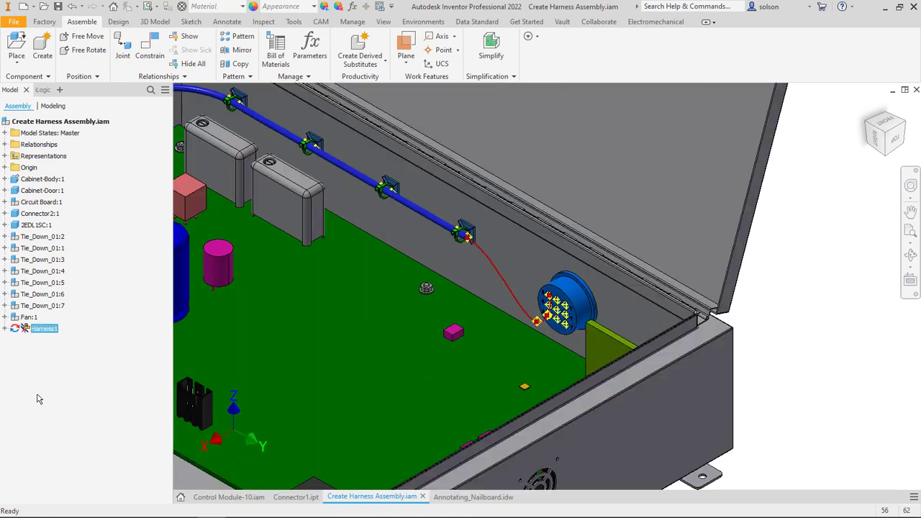
middle_click_drag(354, 307, 442, 286)
left_click(45, 375)
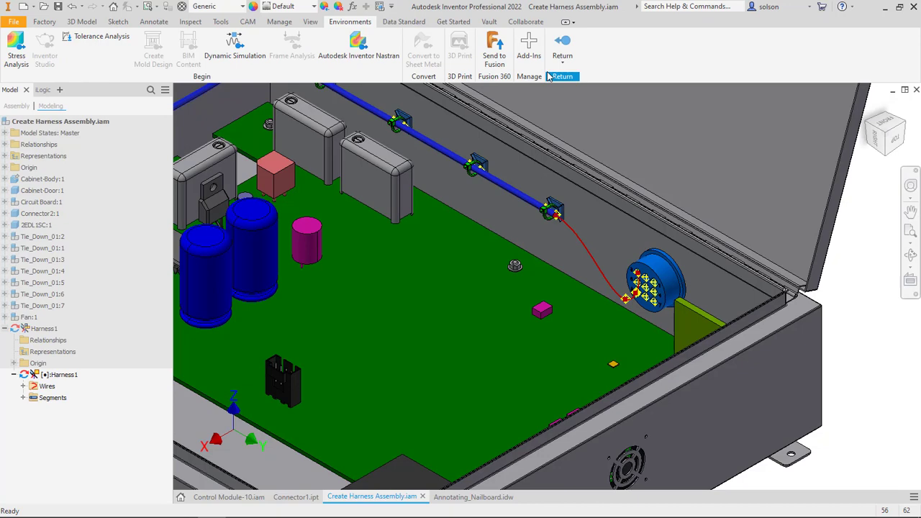
left_click(565, 46)
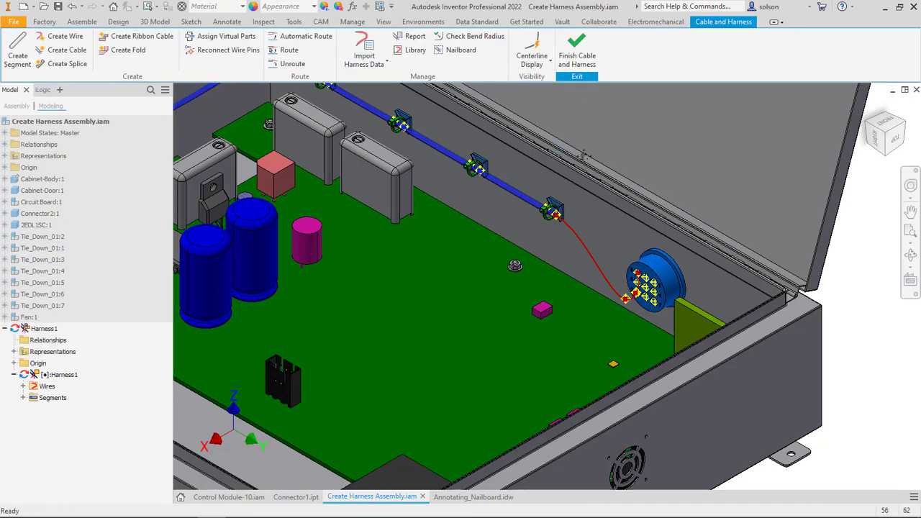
middle_click_drag(563, 154, 648, 170)
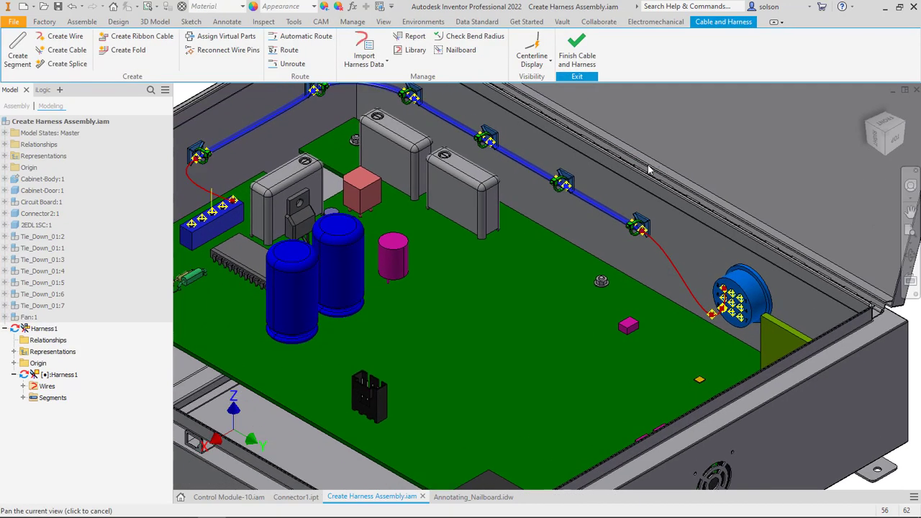
Start a new wire from a blue connector pin to a pin on the left header connector
left_click(65, 36)
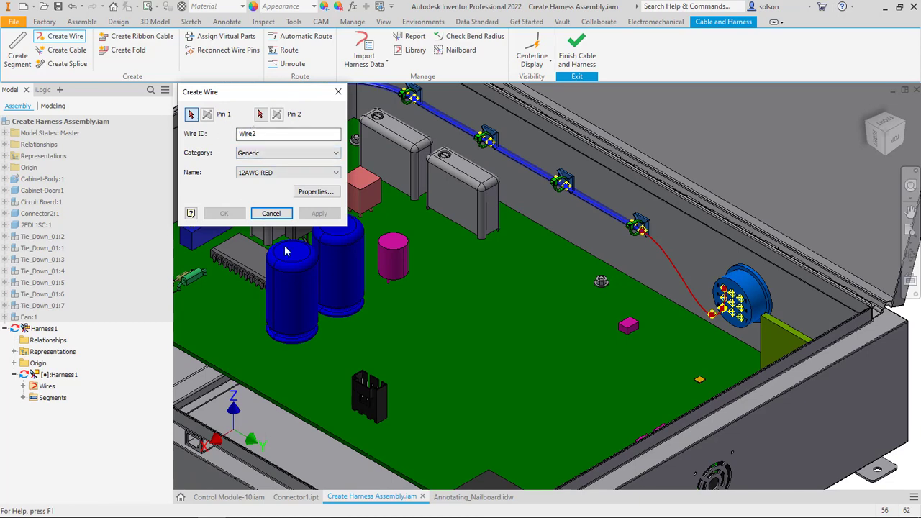
middle_click_drag(495, 282, 632, 311)
left_click(389, 238)
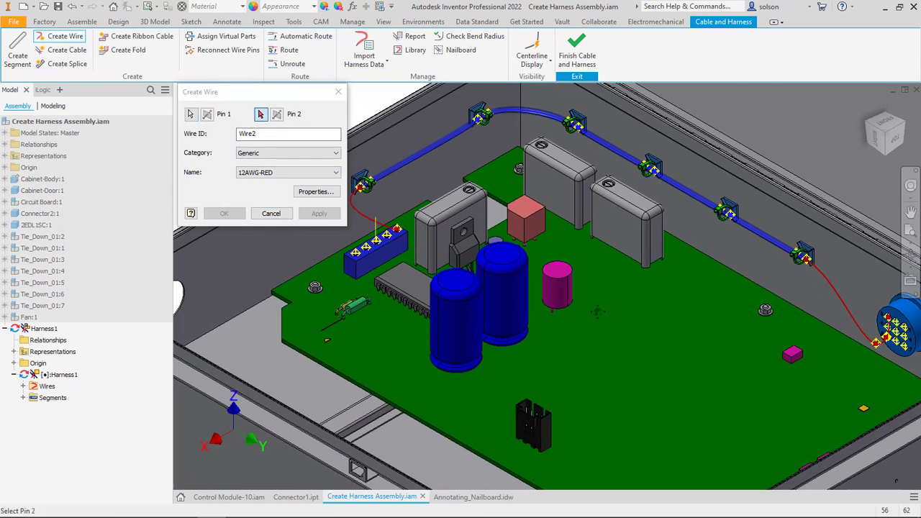
middle_click_drag(884, 360, 776, 331)
scroll(776, 330, "up", 3)
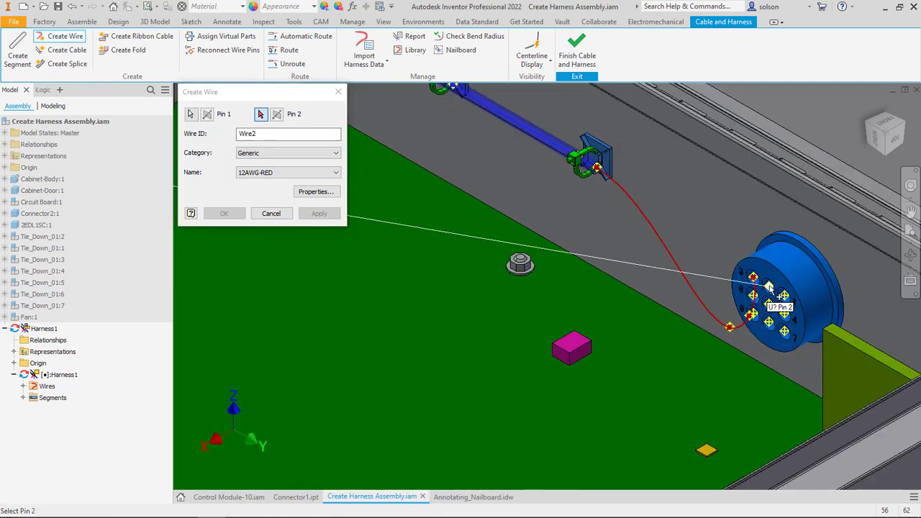
left_click(768, 287)
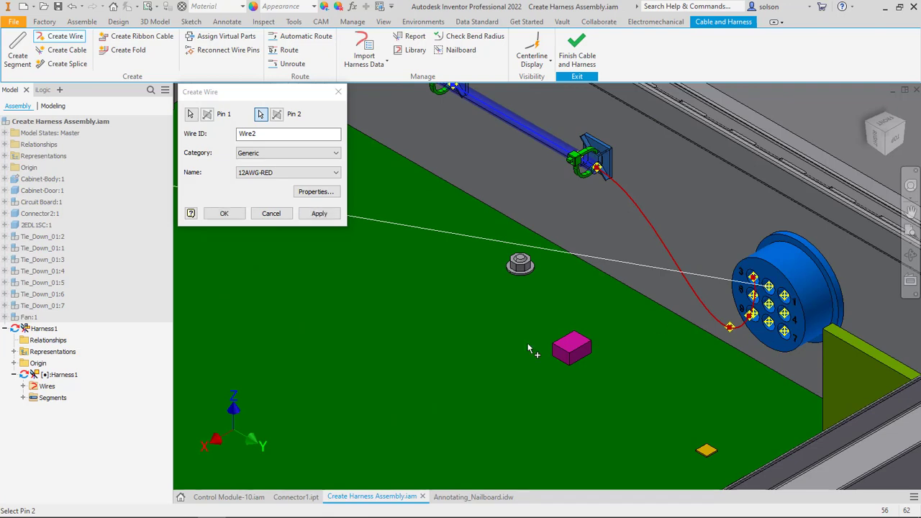
scroll(529, 349, "down", 3)
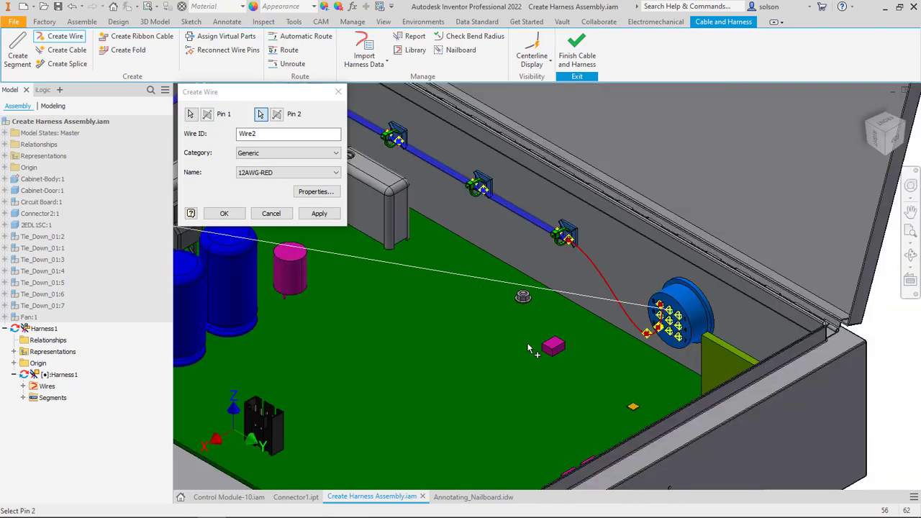
scroll(529, 349, "up", 2)
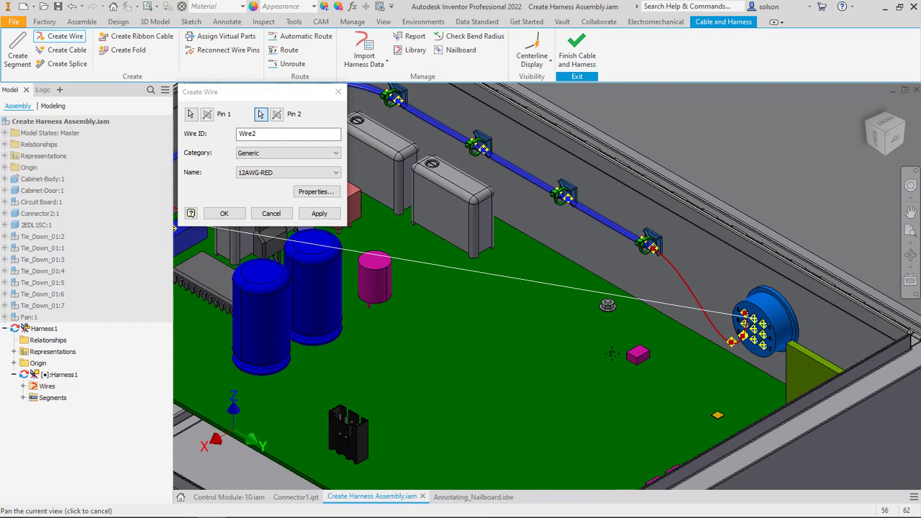
Keep the Generic category, set the wire type to 18AWG-BLK, and create the wire
left_click(314, 159)
left_click(316, 154)
left_click(308, 174)
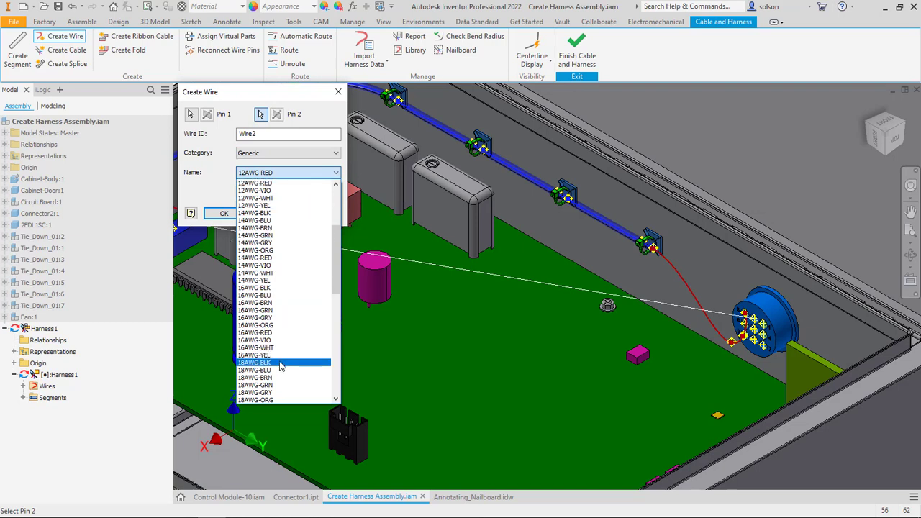
left_click(282, 363)
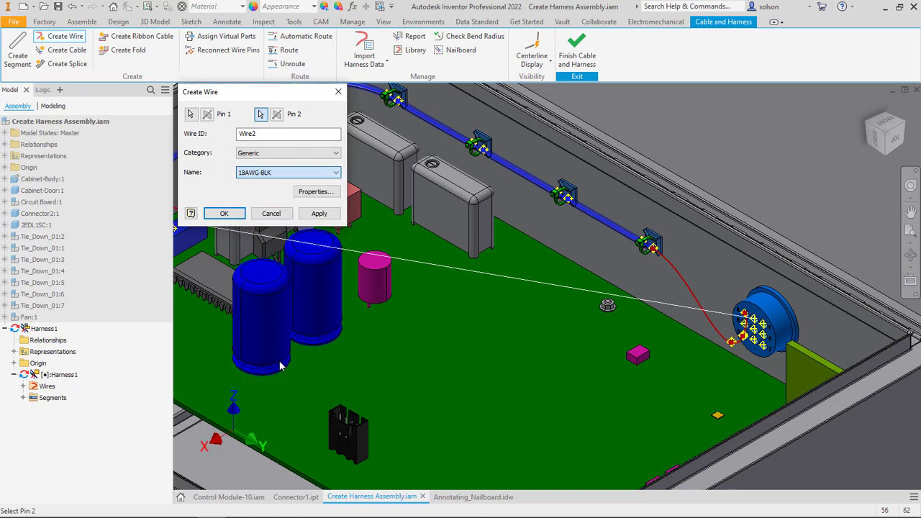
left_click(317, 214)
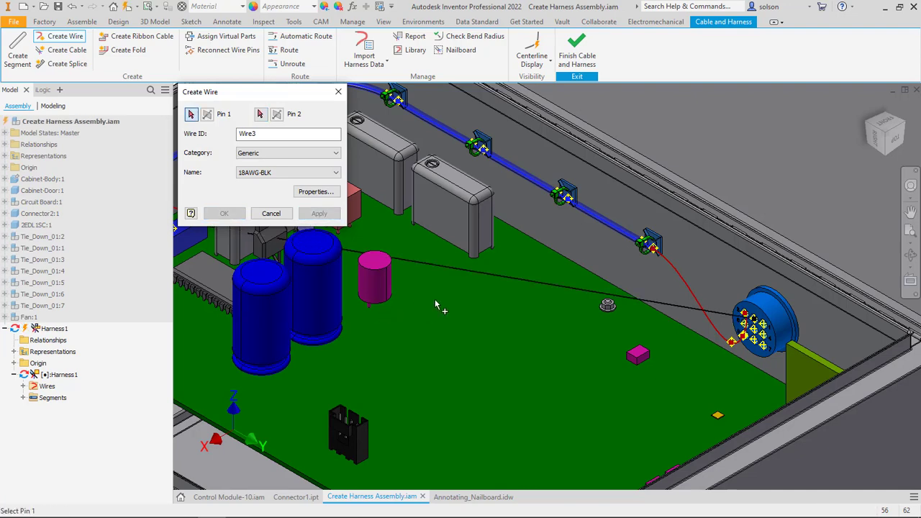
middle_click_drag(467, 292, 557, 289)
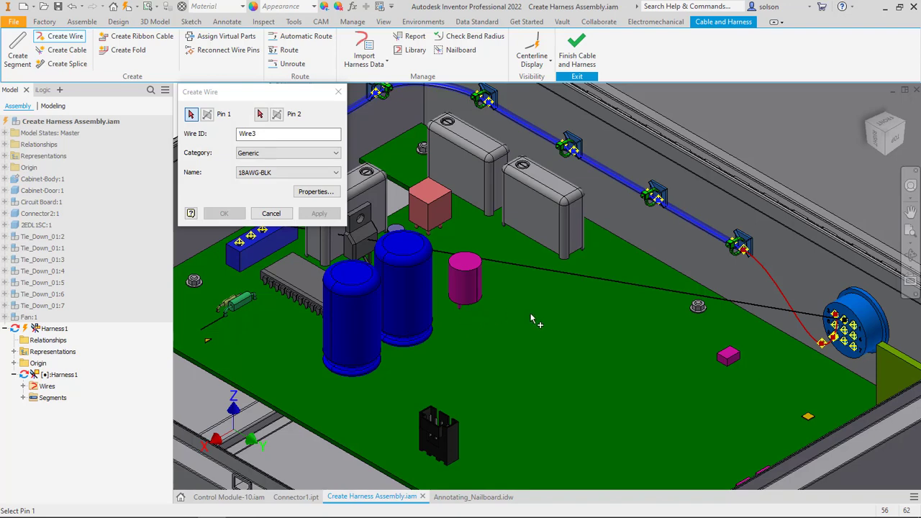
left_click(270, 213)
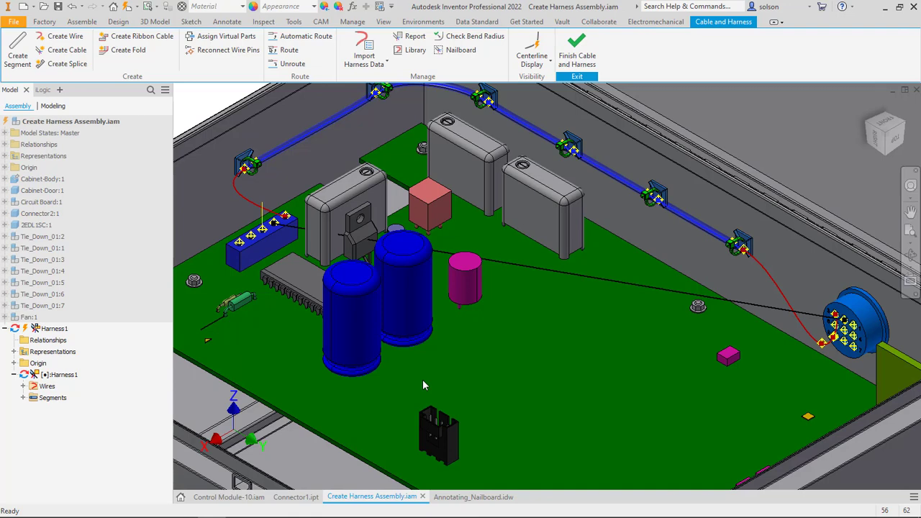
Route the black wire through the blue harness segment using Single Segment (Manual)
left_click(288, 49)
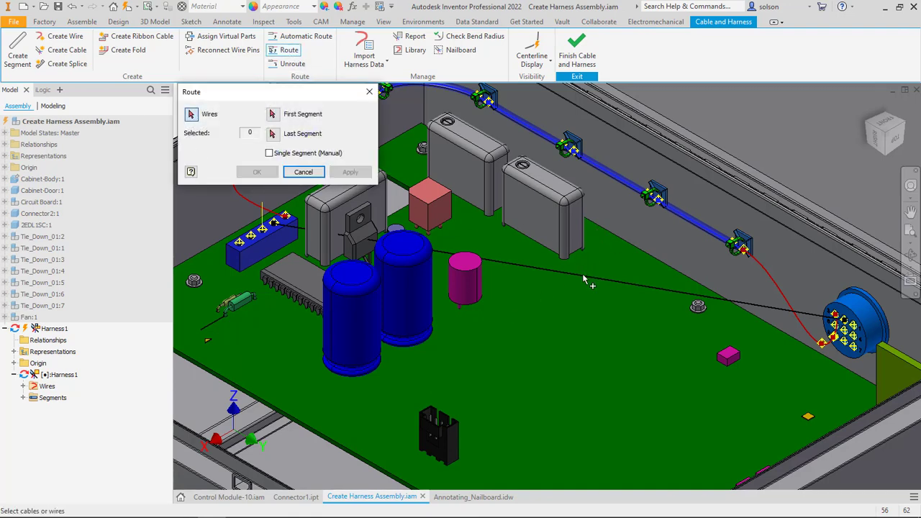
left_click(521, 257)
left_click(269, 152)
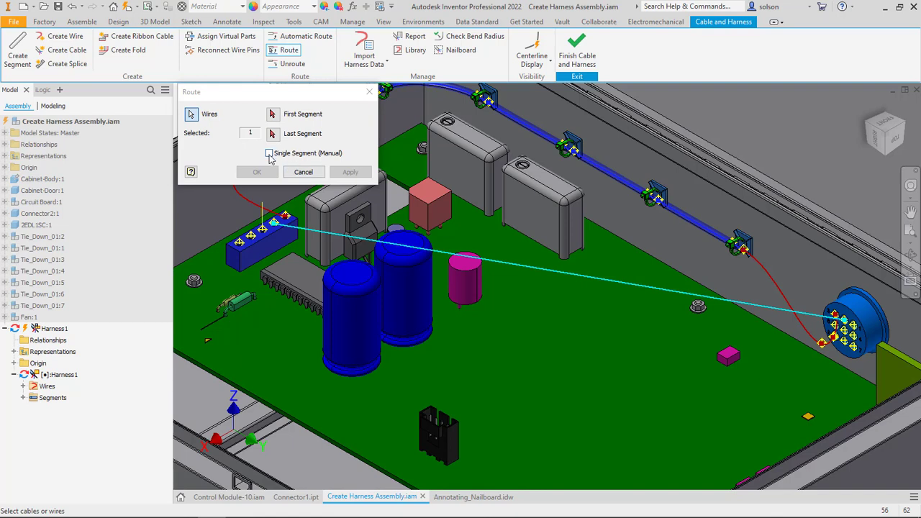
left_click(273, 113)
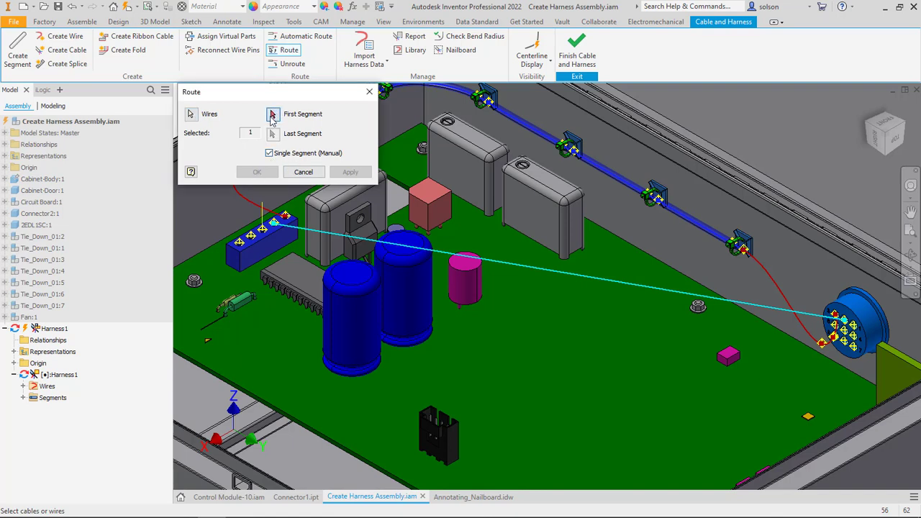
left_click(667, 214)
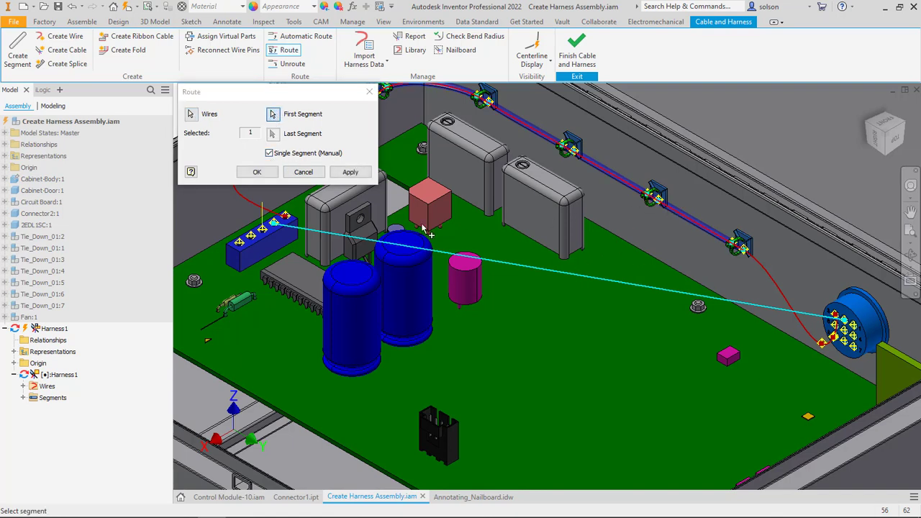
left_click(349, 173)
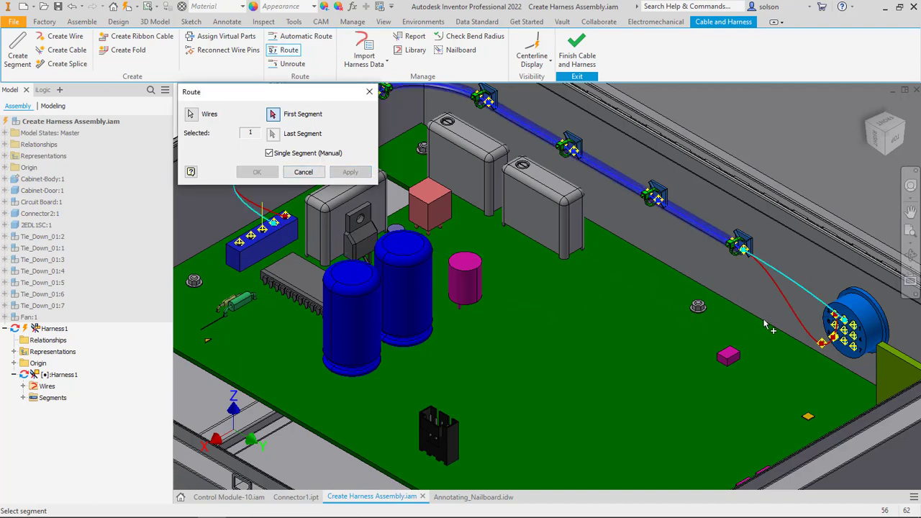
scroll(551, 276, "up", 3)
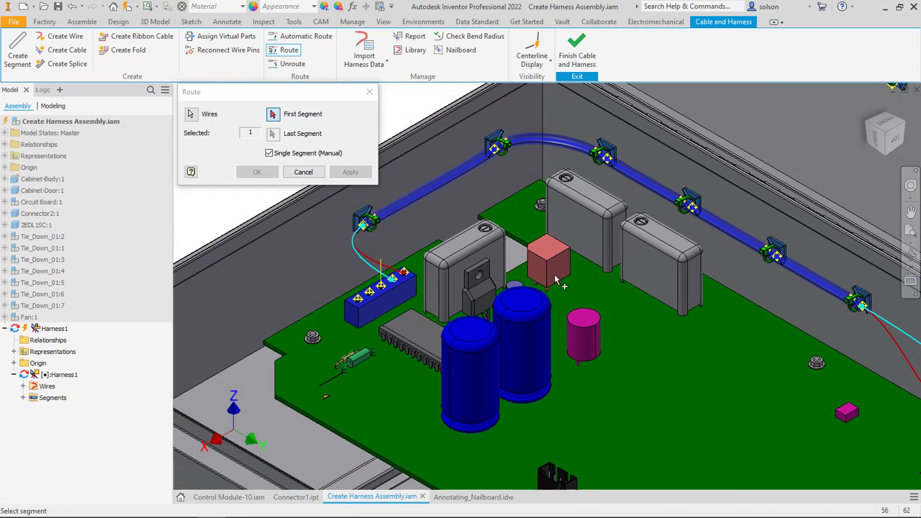
scroll(550, 276, "up", 2)
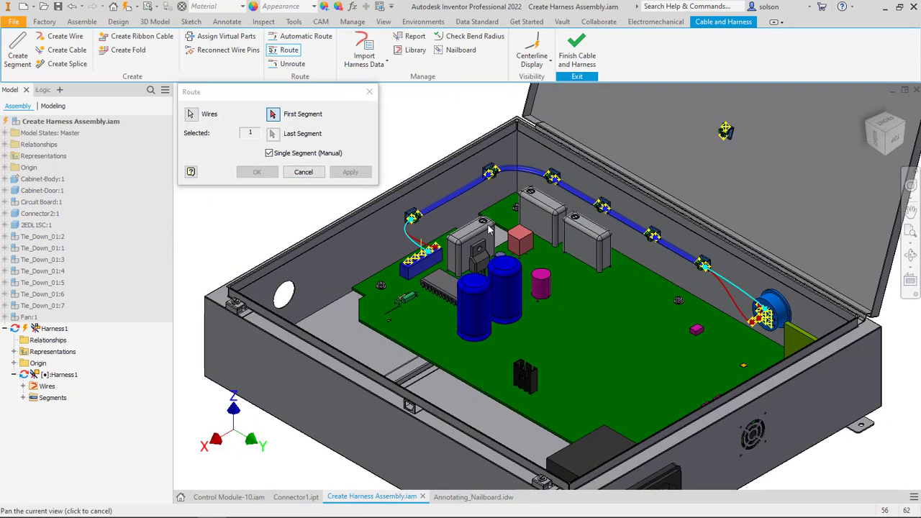
left_click(303, 172)
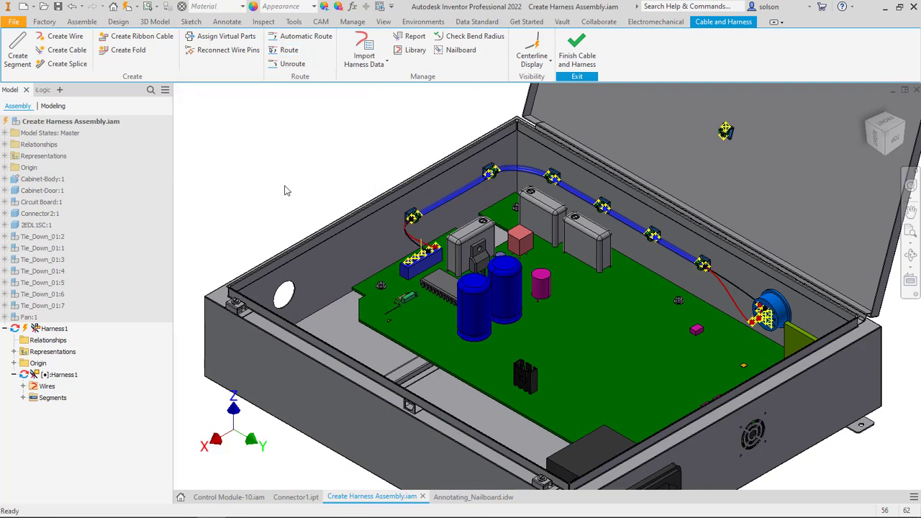